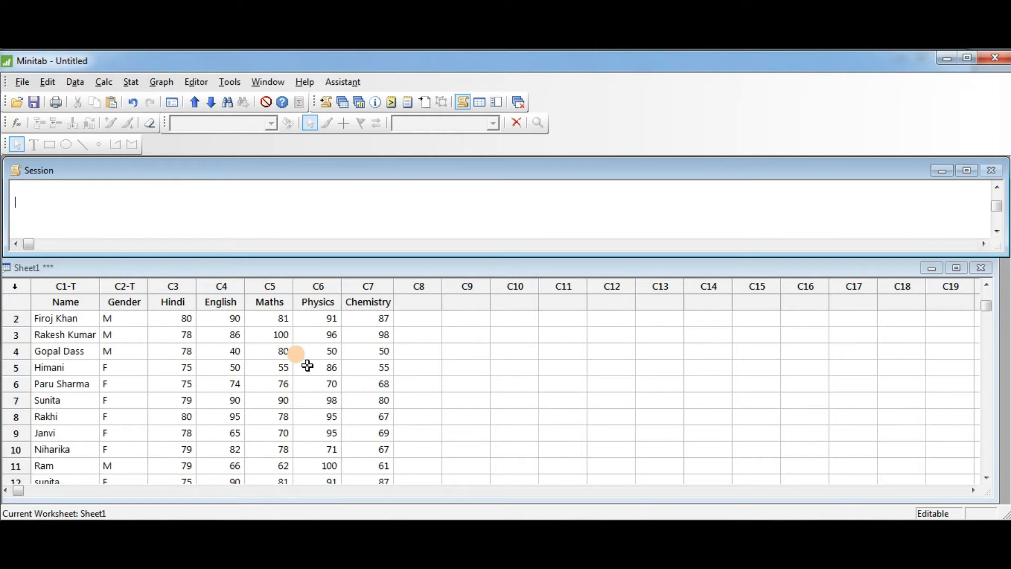
Look through the worksheet rows of student names, gender and subject marks
{"action": "left_click", "coordinate": [591, 361]}
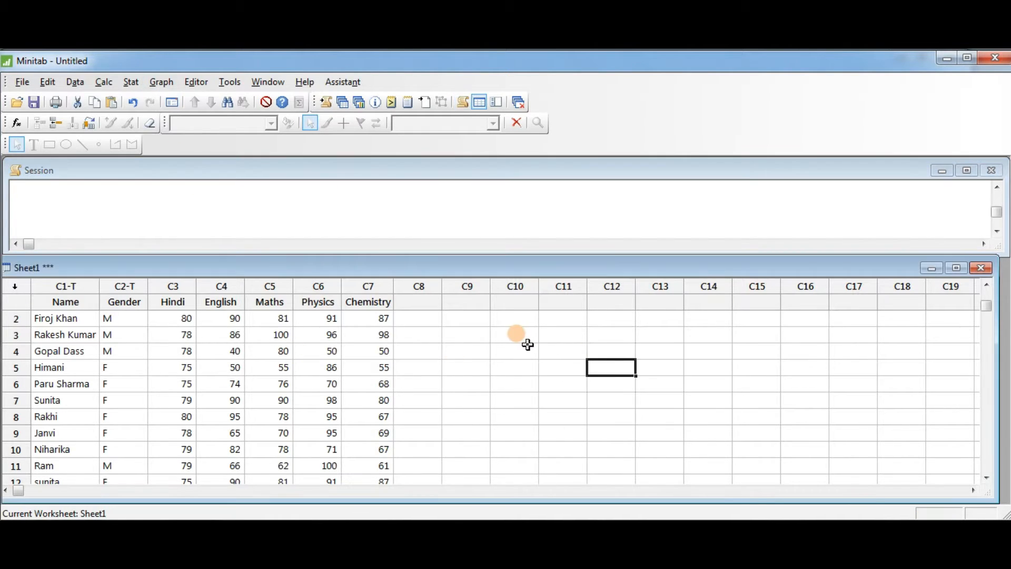
{"action": "scroll", "coordinate": [527, 344], "scroll_direction": "down", "scroll_amount": 4}
{"action": "scroll", "coordinate": [528, 345], "scroll_direction": "down", "scroll_amount": 3}
{"action": "scroll", "coordinate": [524, 343], "scroll_direction": "up", "scroll_amount": 7}
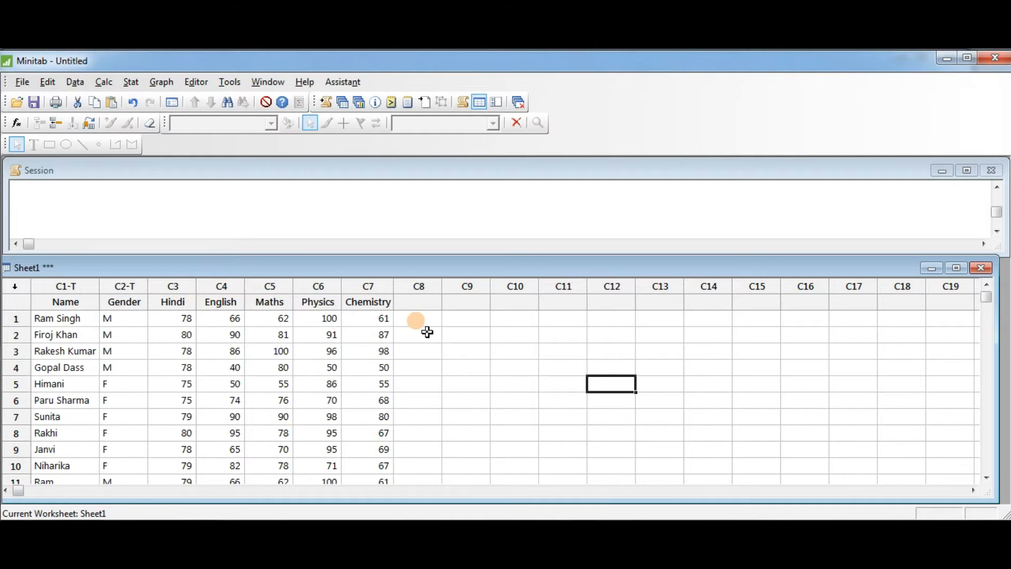
{"action": "scroll", "coordinate": [412, 366], "scroll_direction": "down", "scroll_amount": 3}
{"action": "scroll", "coordinate": [412, 366], "scroll_direction": "up", "scroll_amount": 3}
Set up Display Descriptive Statistics with Hindi and Maths as the variables, replacing the previous selection
{"action": "left_click", "coordinate": [132, 82]}
{"action": "mouse_move", "coordinate": [167, 97]}
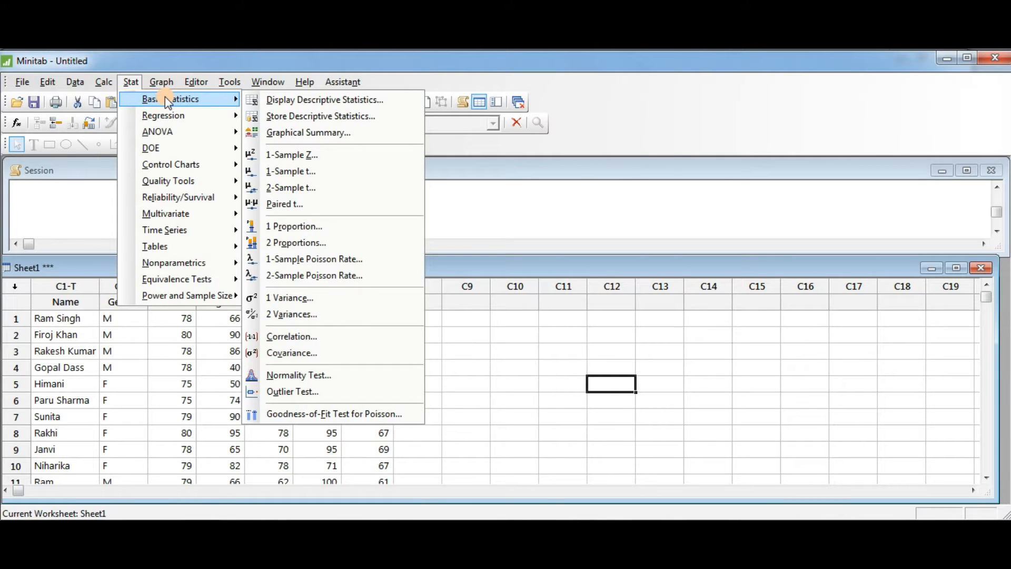
{"action": "left_click", "coordinate": [318, 99]}
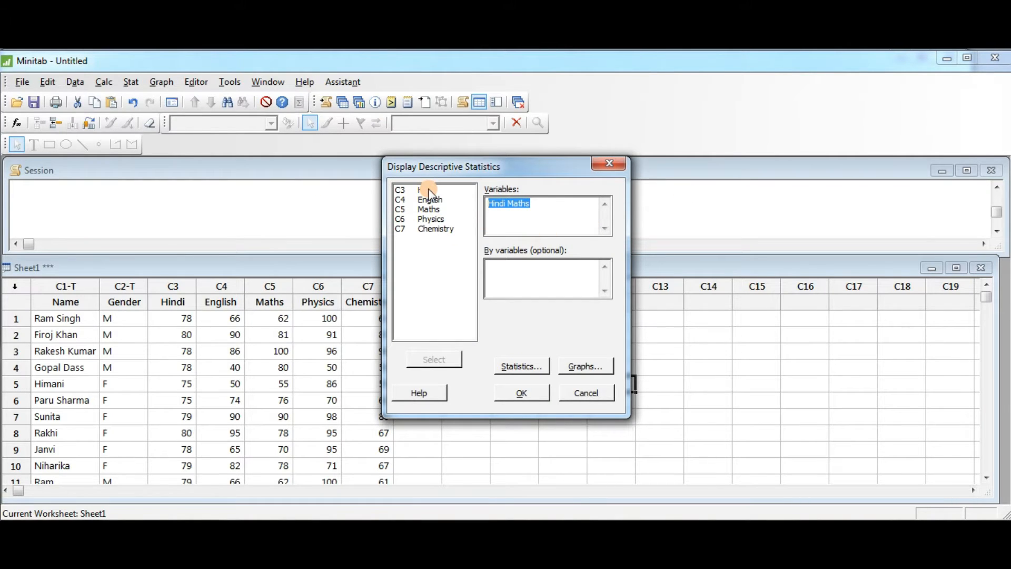
{"action": "key", "text": "BackSpace"}
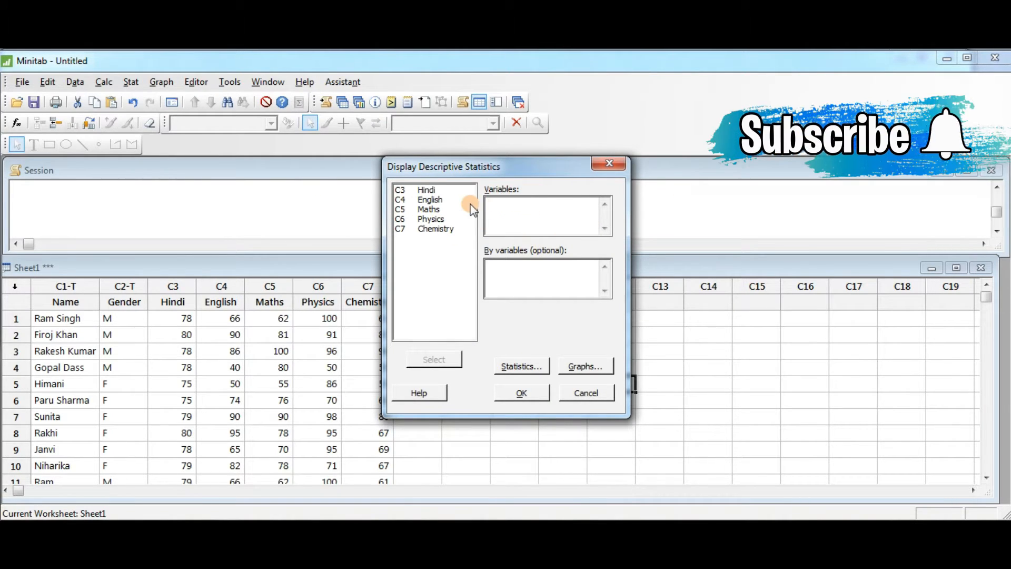
{"action": "double_click", "coordinate": [428, 189]}
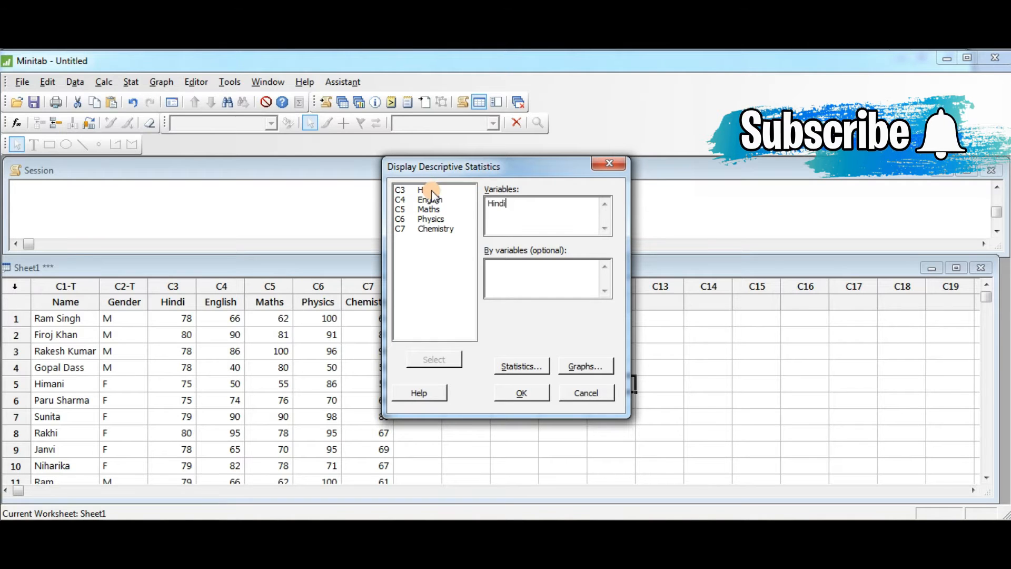
{"action": "double_click", "coordinate": [432, 209]}
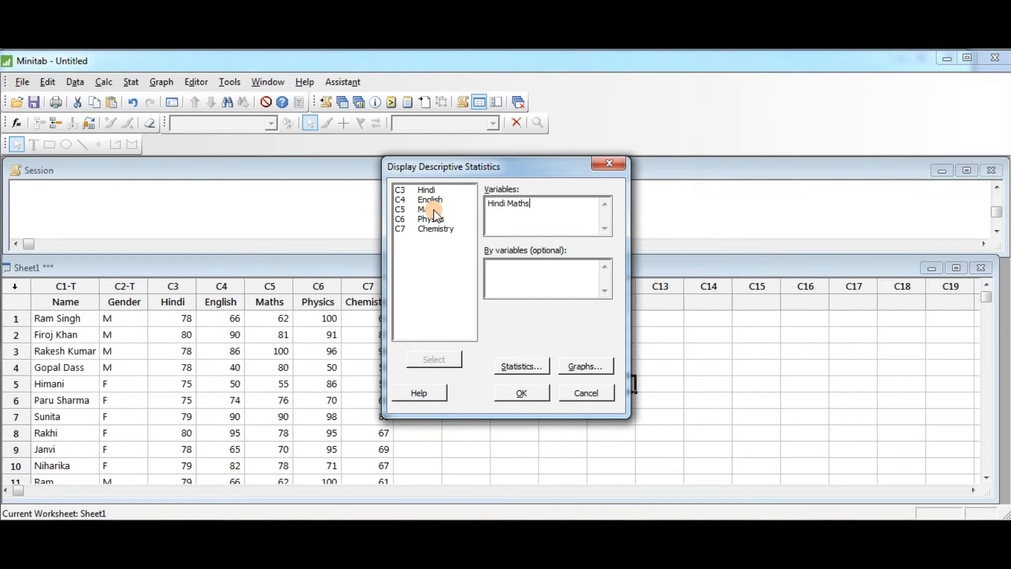
Display mean, standard deviation, minimum, maximum and N nonmissing for both subjects, leaving out N missing
{"action": "left_click", "coordinate": [523, 366]}
{"action": "left_click", "coordinate": [365, 213]}
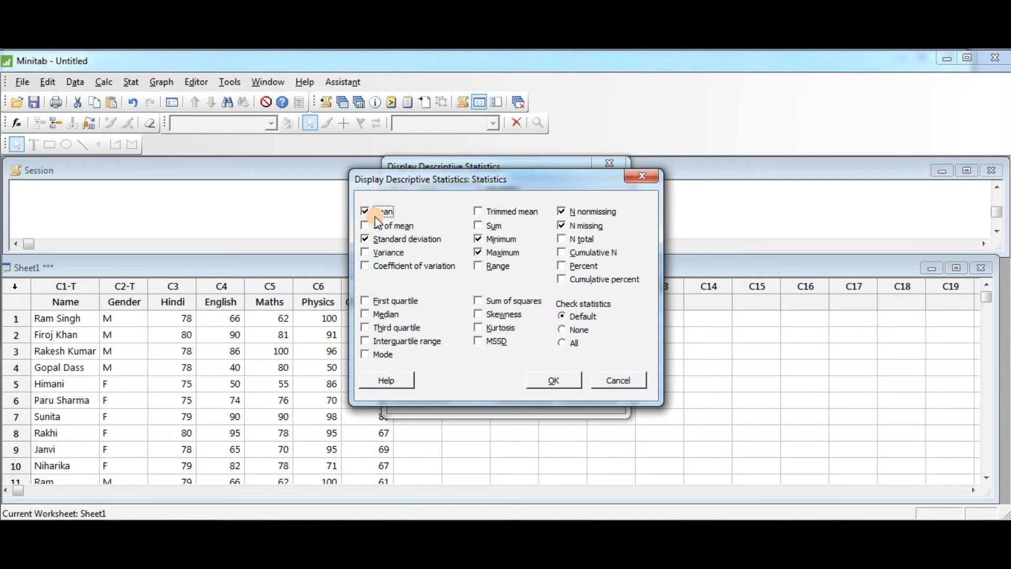
{"action": "left_click", "coordinate": [365, 239]}
{"action": "left_click", "coordinate": [562, 226]}
{"action": "left_click", "coordinate": [550, 380]}
{"action": "left_click", "coordinate": [520, 394]}
Examine the spread of the Hindi and Maths marks in the session output, comparing their minimum and maximum values
{"action": "left_click", "coordinate": [325, 193]}
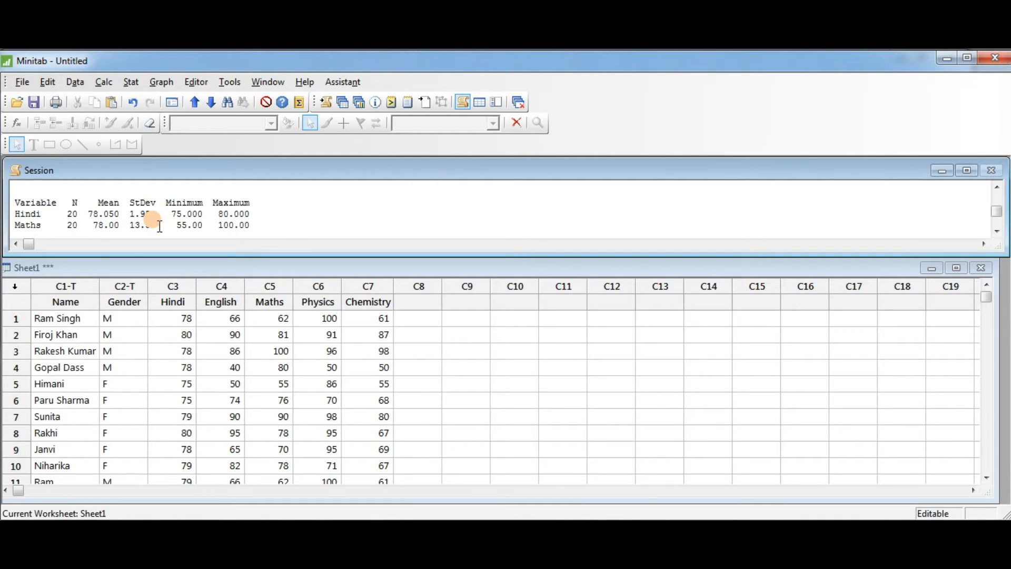
{"action": "left_click_drag", "start_coordinate": [265, 226], "coordinate": [169, 227]}
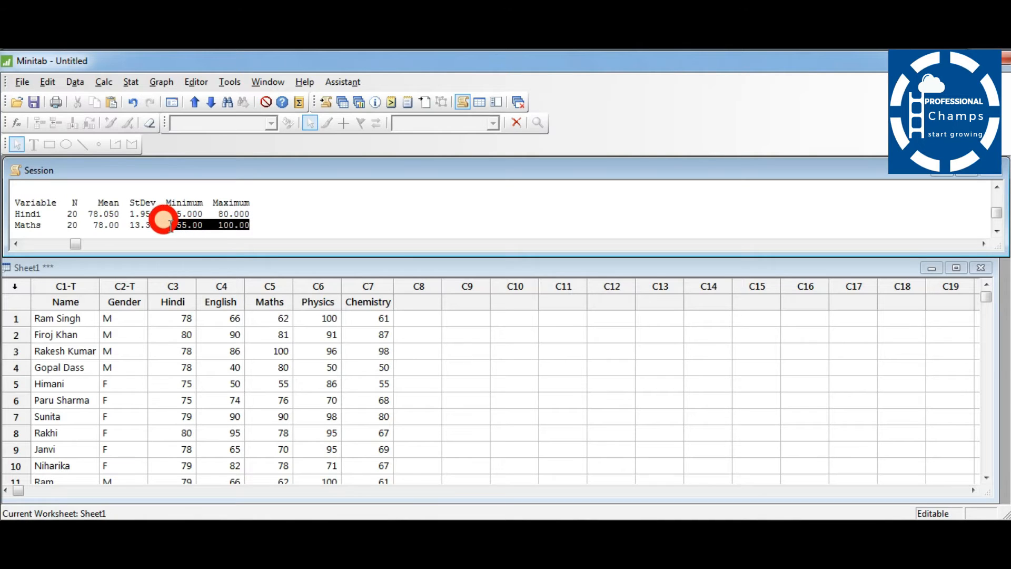
{"action": "left_click", "coordinate": [365, 203]}
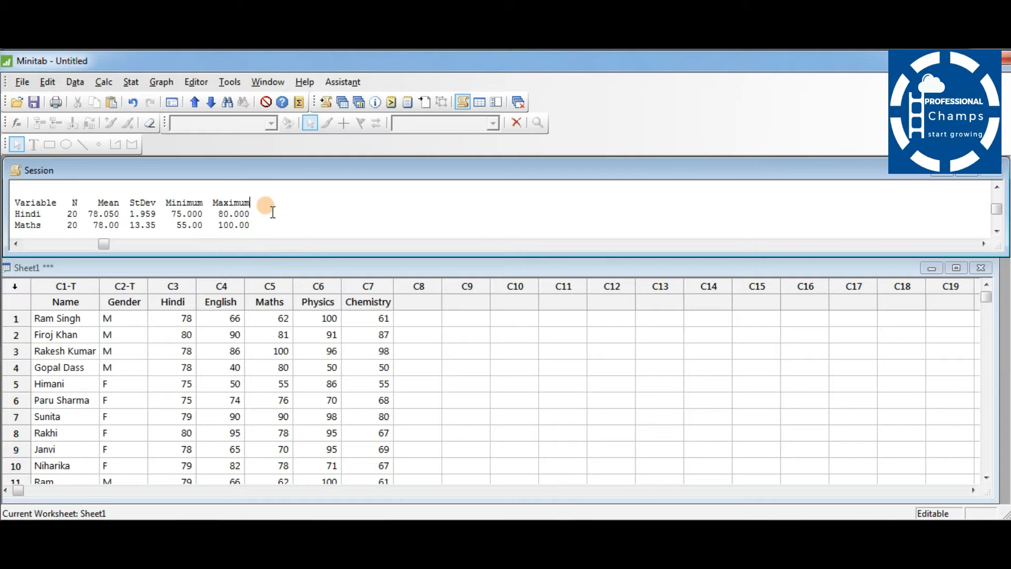
{"action": "left_click", "coordinate": [250, 215]}
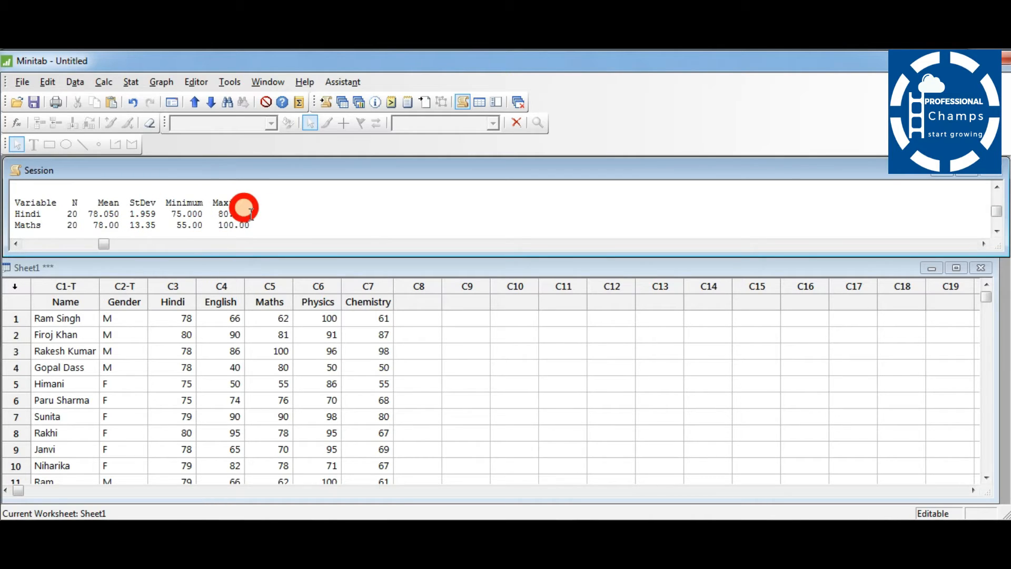
{"action": "left_click_drag", "start_coordinate": [251, 215], "coordinate": [173, 216]}
{"action": "left_click", "coordinate": [326, 209]}
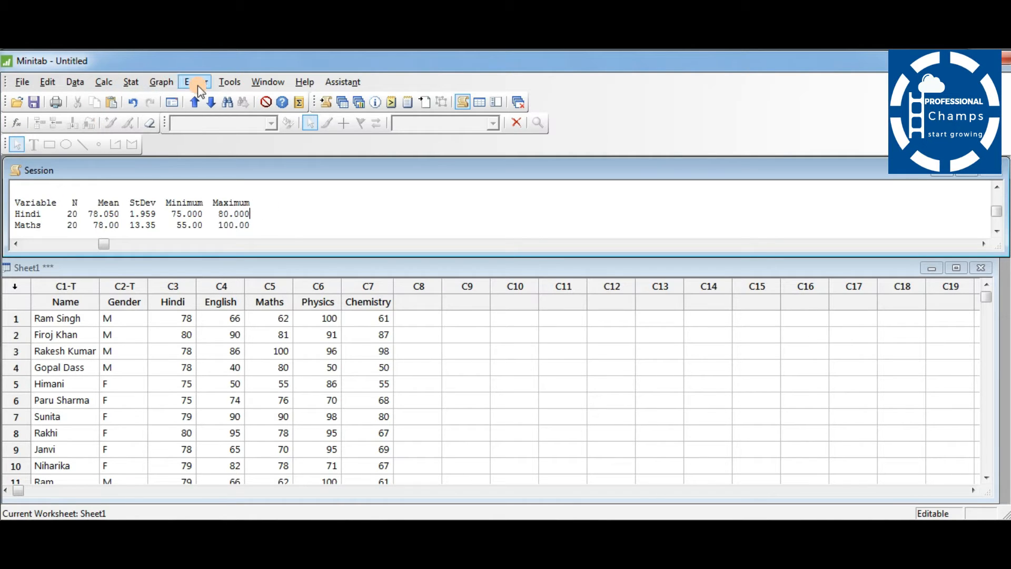
{"action": "left_click", "coordinate": [161, 82]}
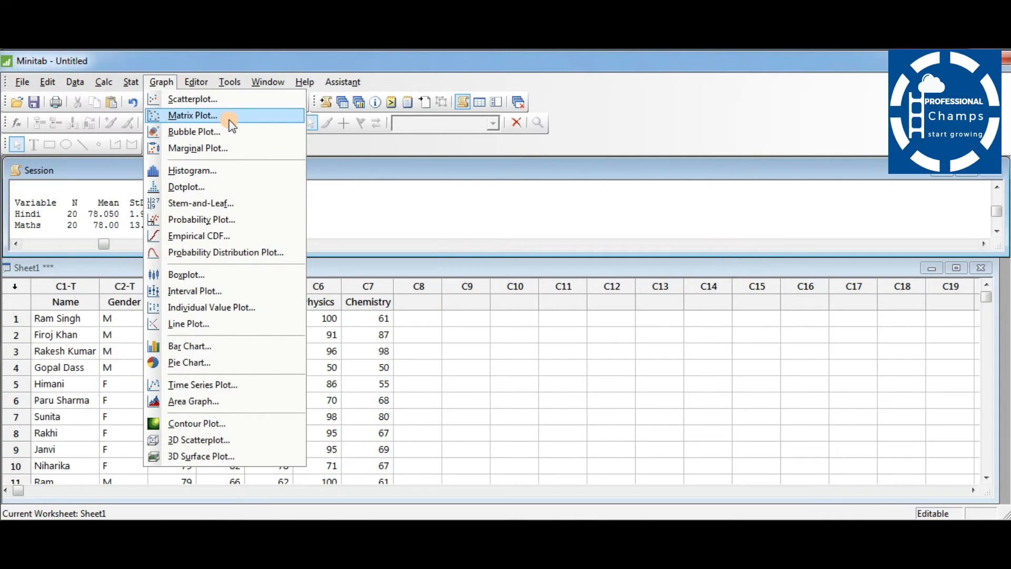
{"action": "left_click", "coordinate": [199, 99]}
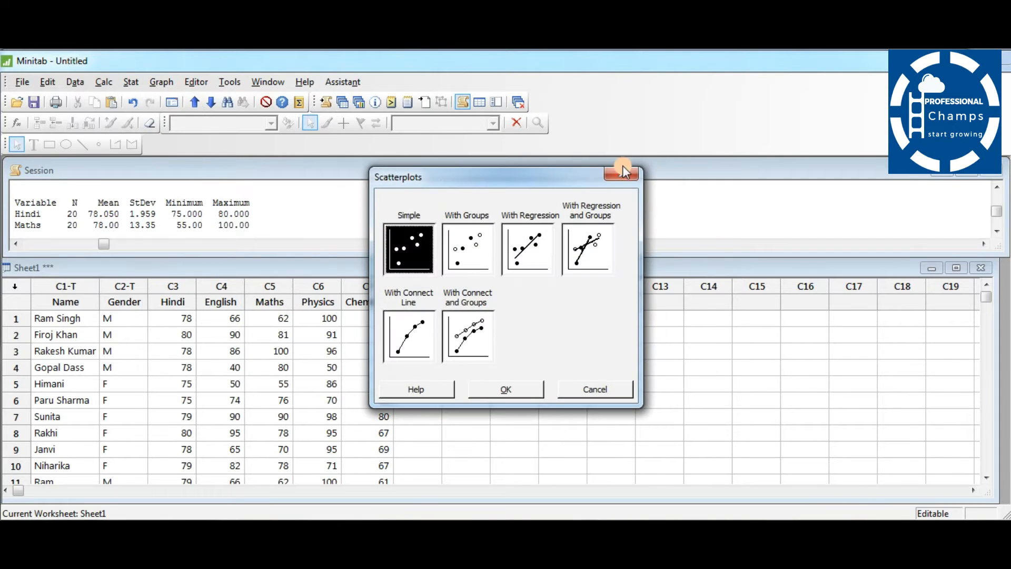
{"action": "left_click", "coordinate": [624, 171]}
Create a simple Multiple Y's dotplot of Hindi and Maths, then minimize the graph window
{"action": "left_click", "coordinate": [161, 82]}
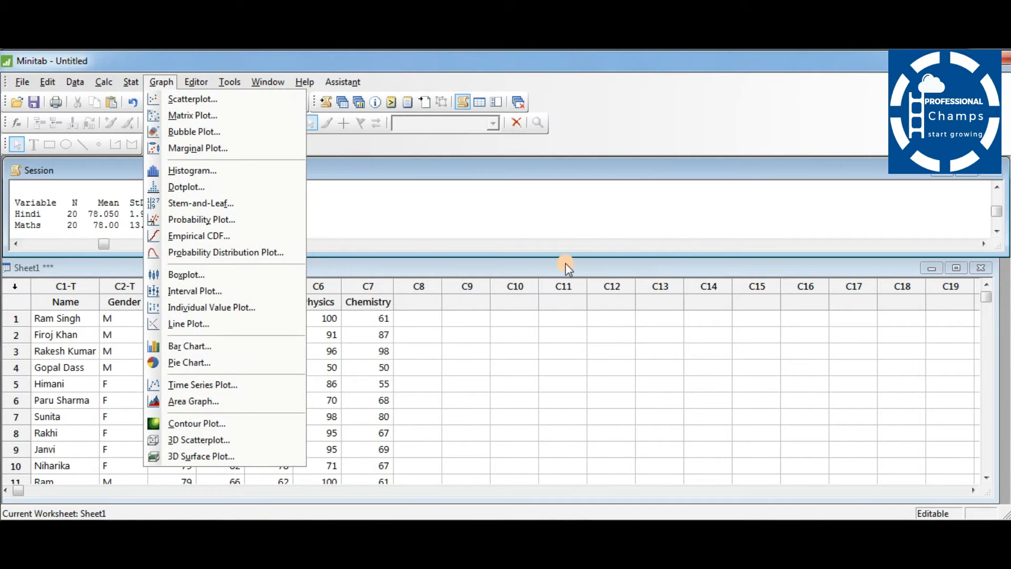
{"action": "left_click", "coordinate": [183, 188]}
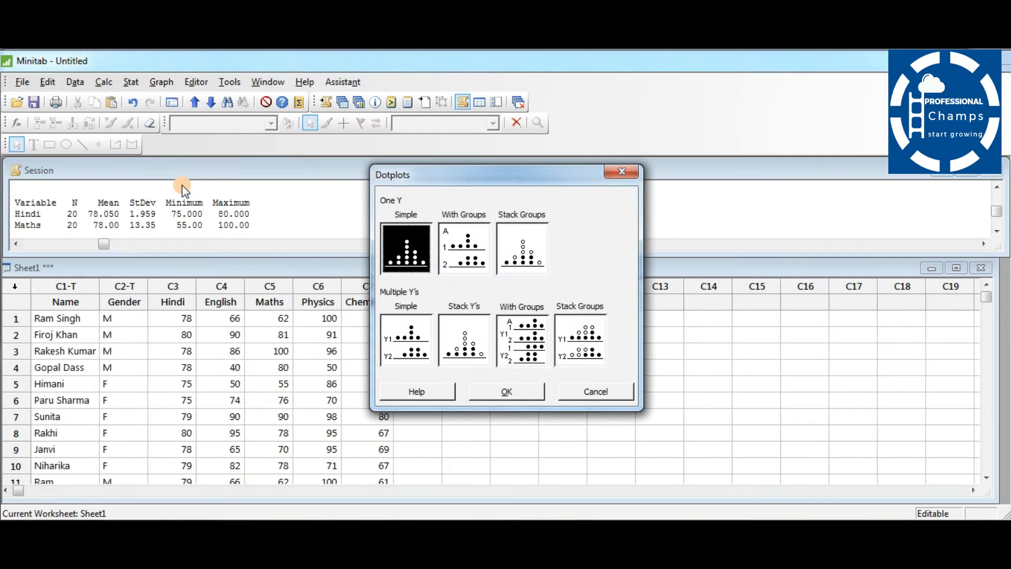
{"action": "left_click", "coordinate": [403, 345]}
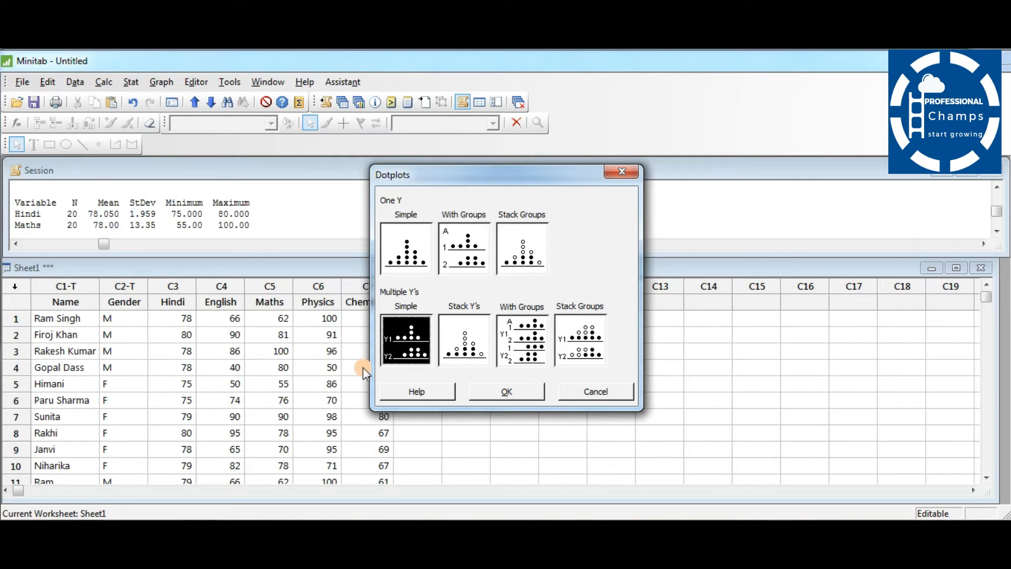
{"action": "left_click", "coordinate": [520, 397]}
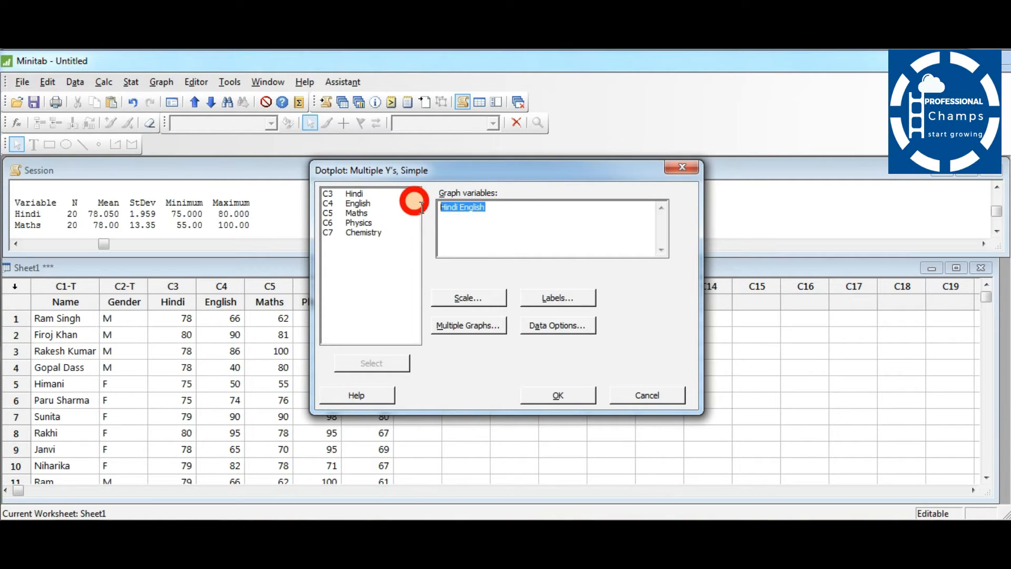
{"action": "key", "text": "Delete"}
{"action": "left_click", "coordinate": [351, 194]}
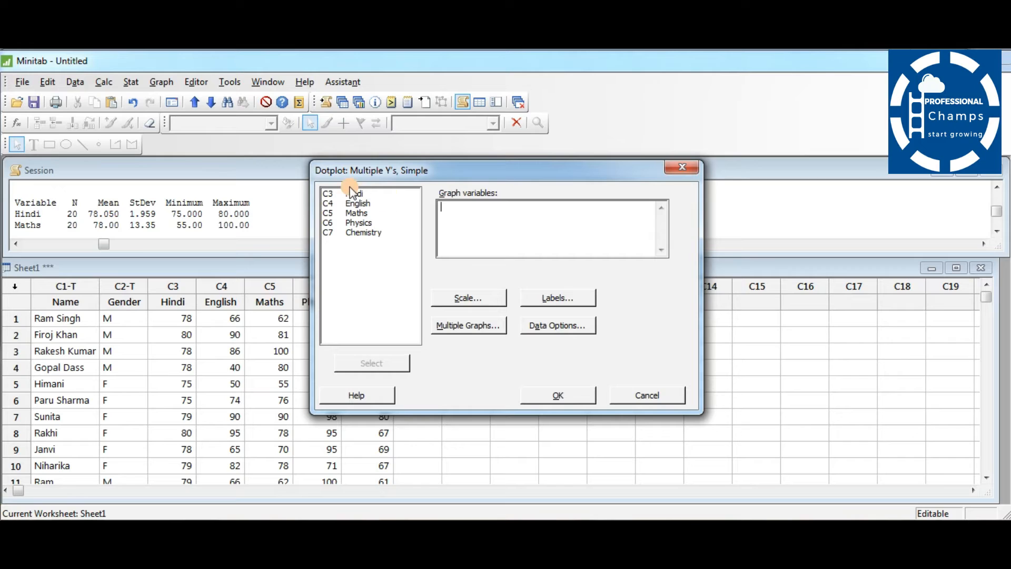
{"action": "double_click", "coordinate": [350, 194]}
{"action": "double_click", "coordinate": [356, 213]}
{"action": "left_click", "coordinate": [547, 392]}
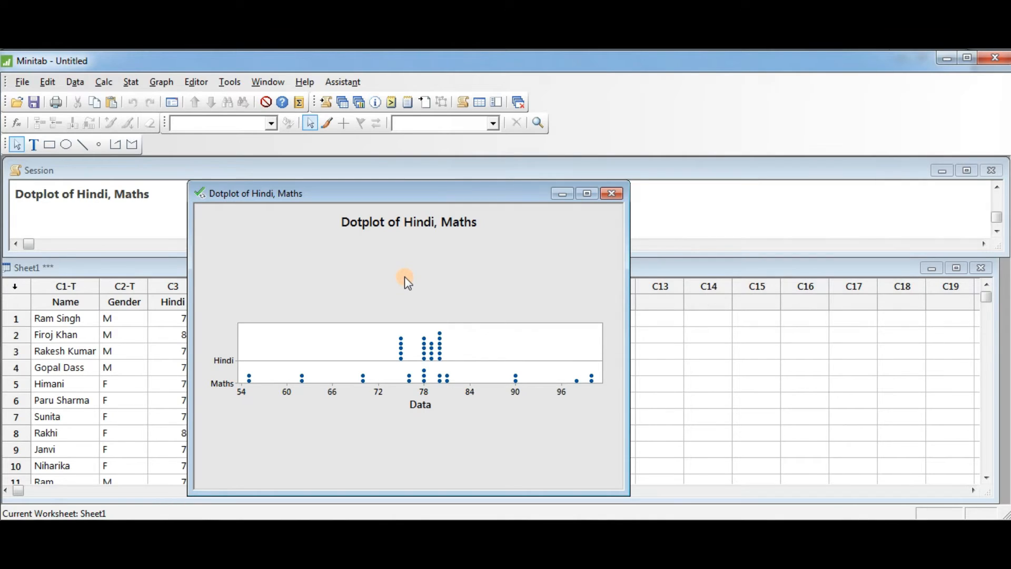
{"action": "left_click", "coordinate": [562, 194]}
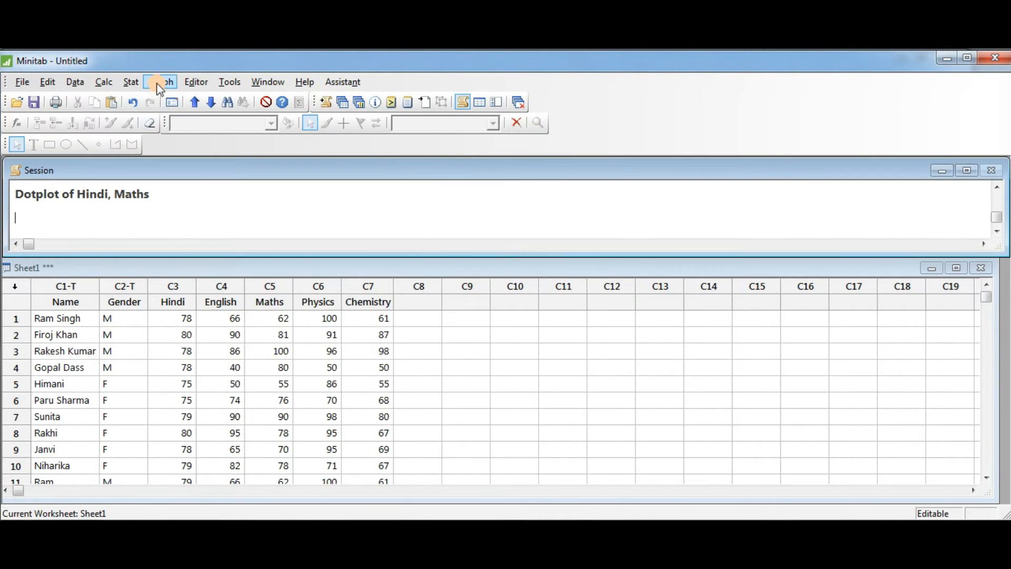
Set up a With Fit and Groups histogram using Hindi and Maths as the graph variables
{"action": "left_click", "coordinate": [158, 82]}
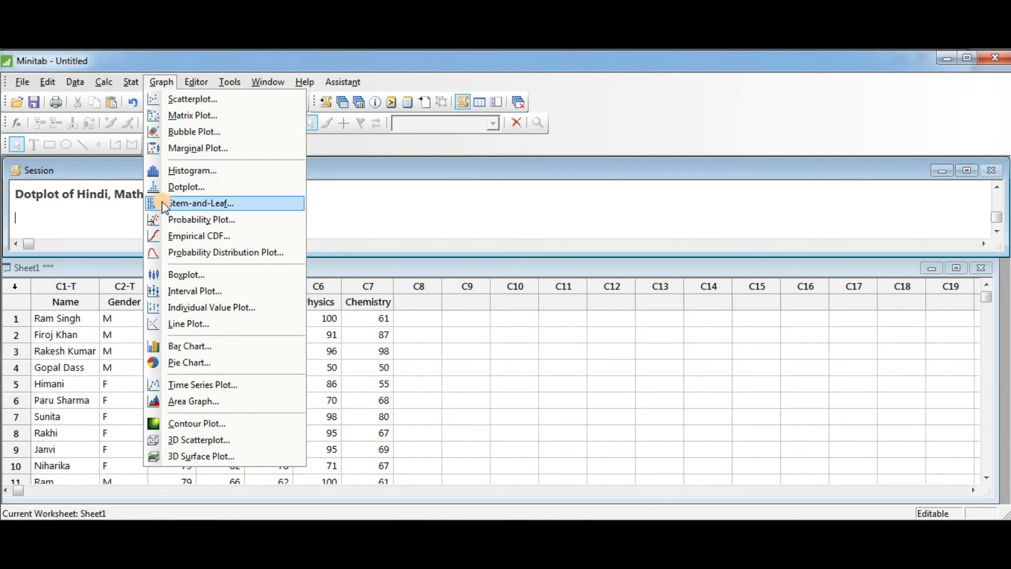
{"action": "left_click", "coordinate": [159, 170]}
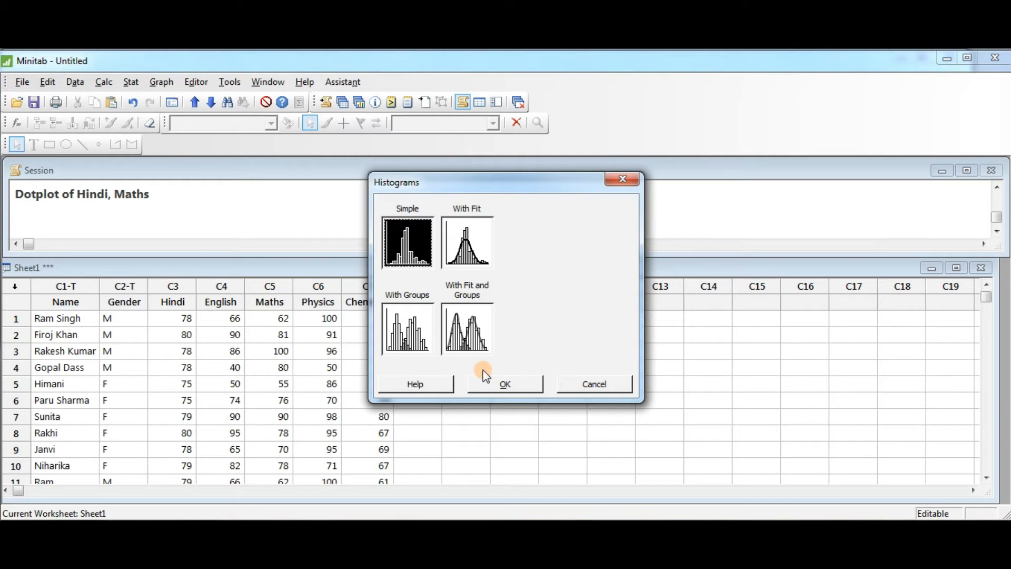
{"action": "left_click", "coordinate": [474, 337]}
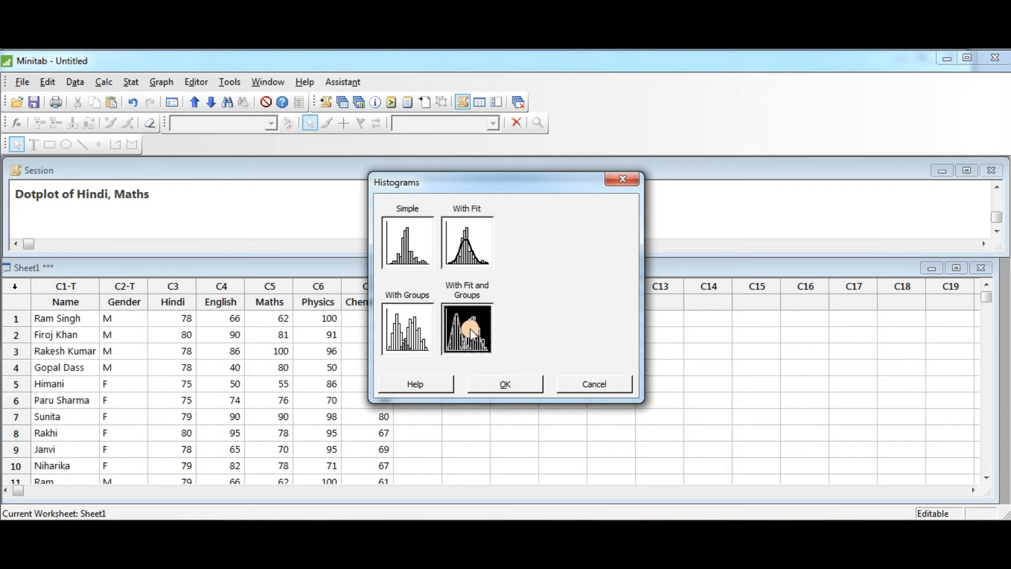
{"action": "left_click", "coordinate": [504, 384]}
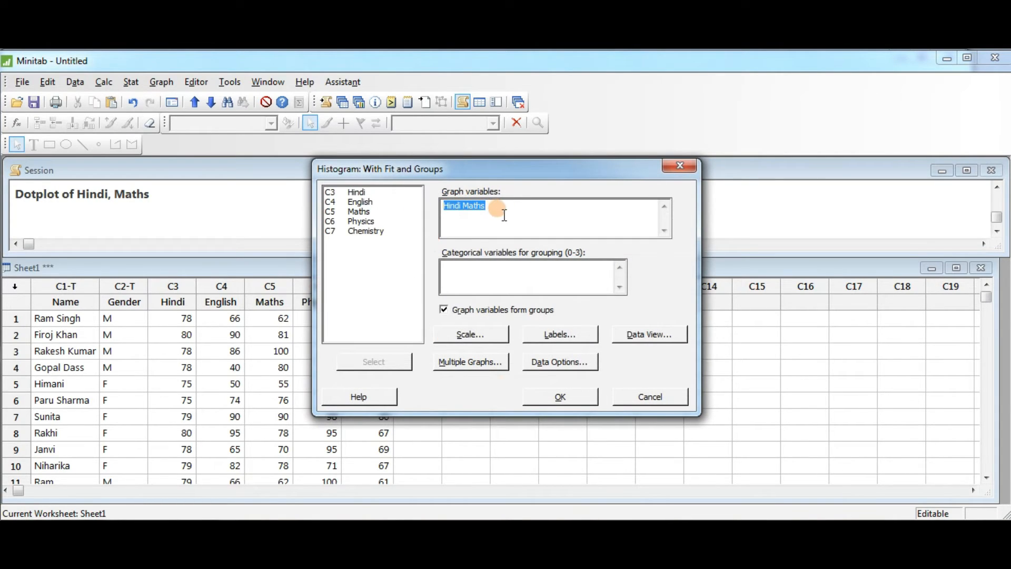
{"action": "left_click_drag", "start_coordinate": [506, 206], "coordinate": [482, 209]}
{"action": "left_click", "coordinate": [477, 337]}
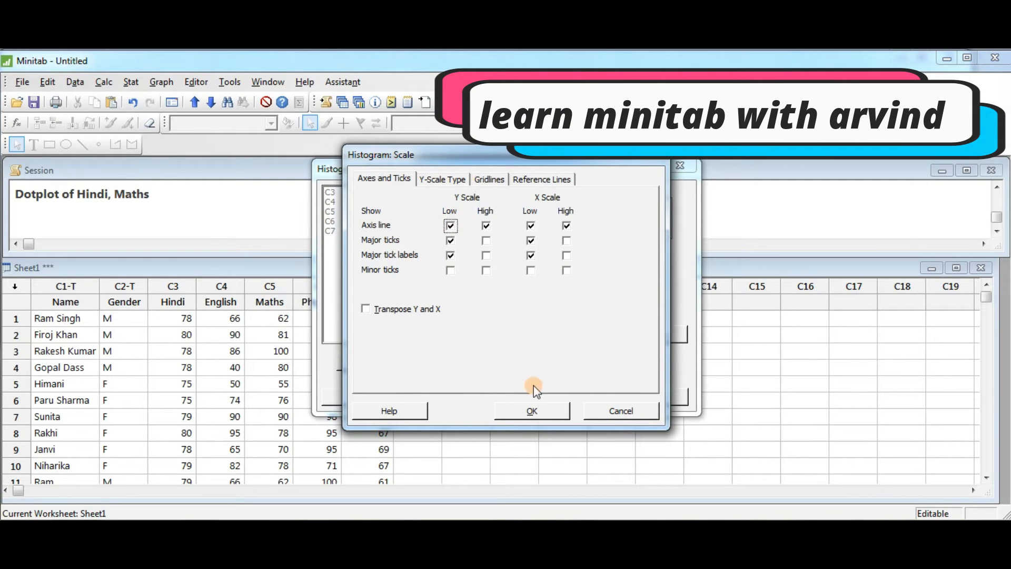
{"action": "left_click", "coordinate": [451, 256]}
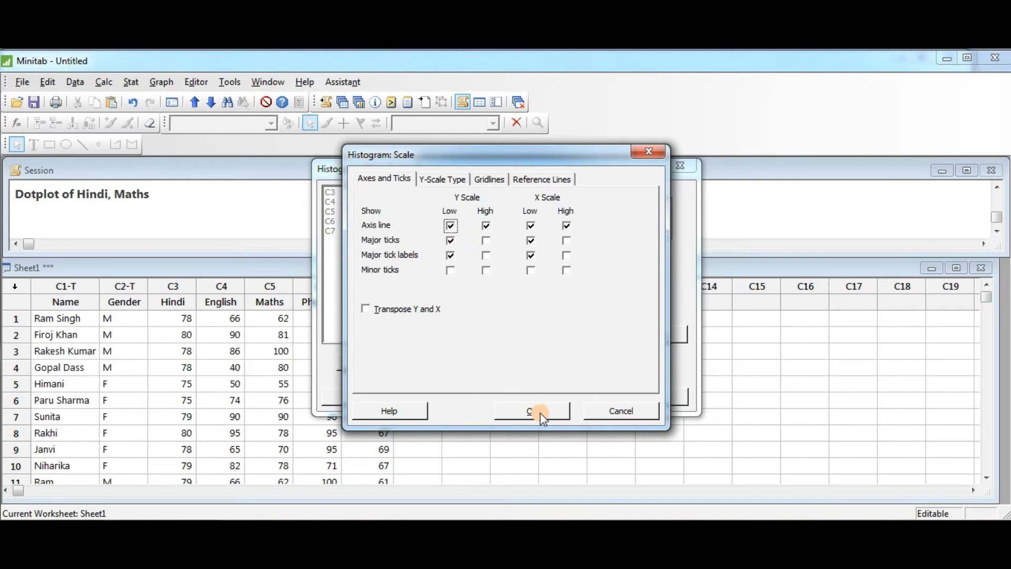
{"action": "left_click", "coordinate": [618, 413]}
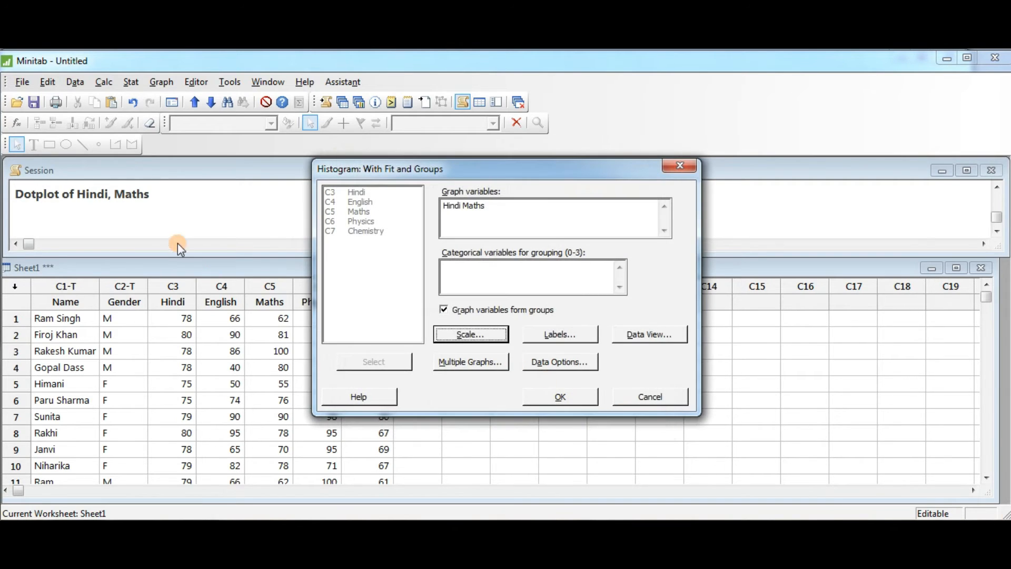
Accept the Bars data display and generate the grouped histogram of Hindi and Maths
{"action": "left_click", "coordinate": [649, 335]}
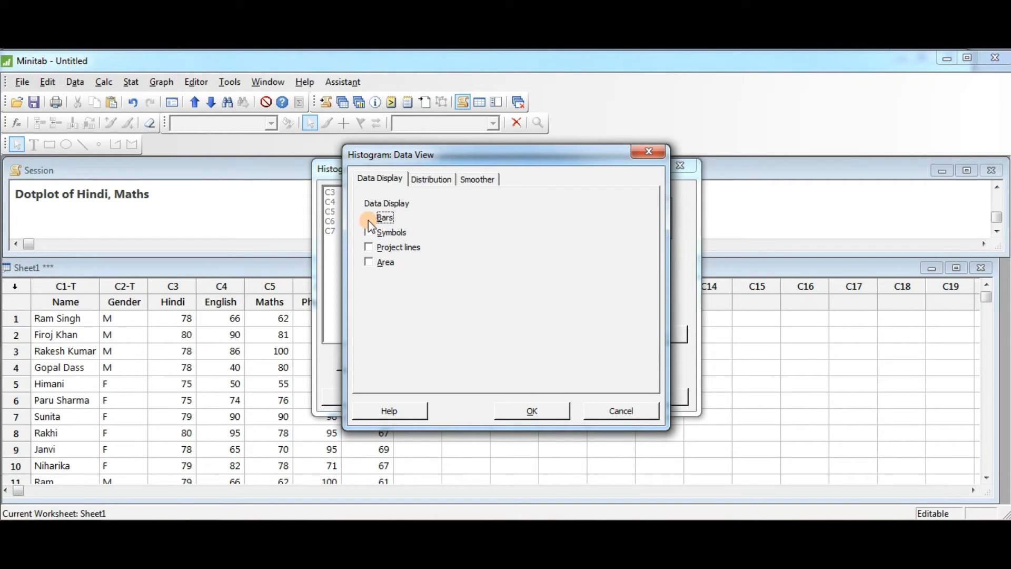
{"action": "left_click", "coordinate": [532, 412]}
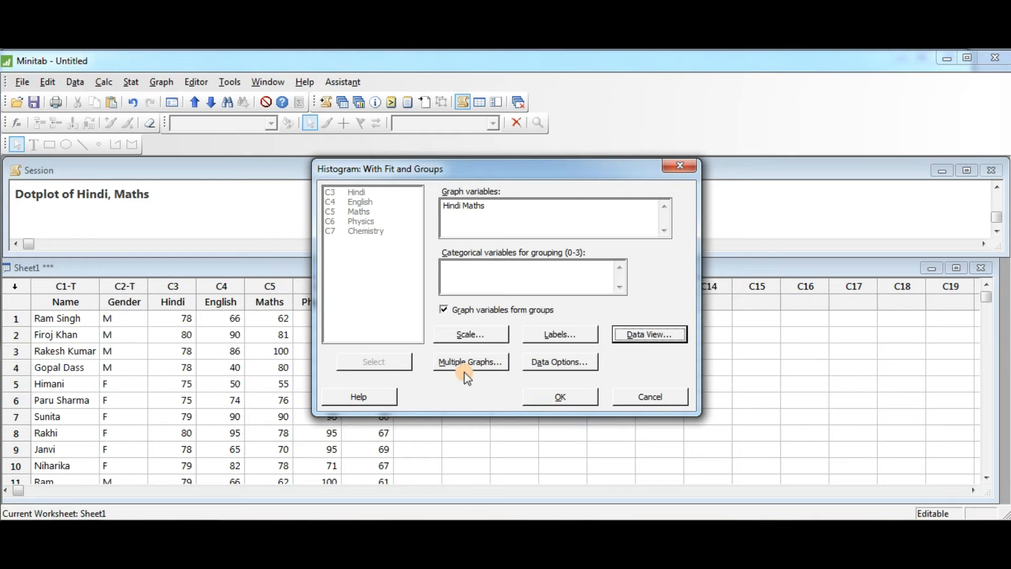
{"action": "left_click", "coordinate": [562, 396]}
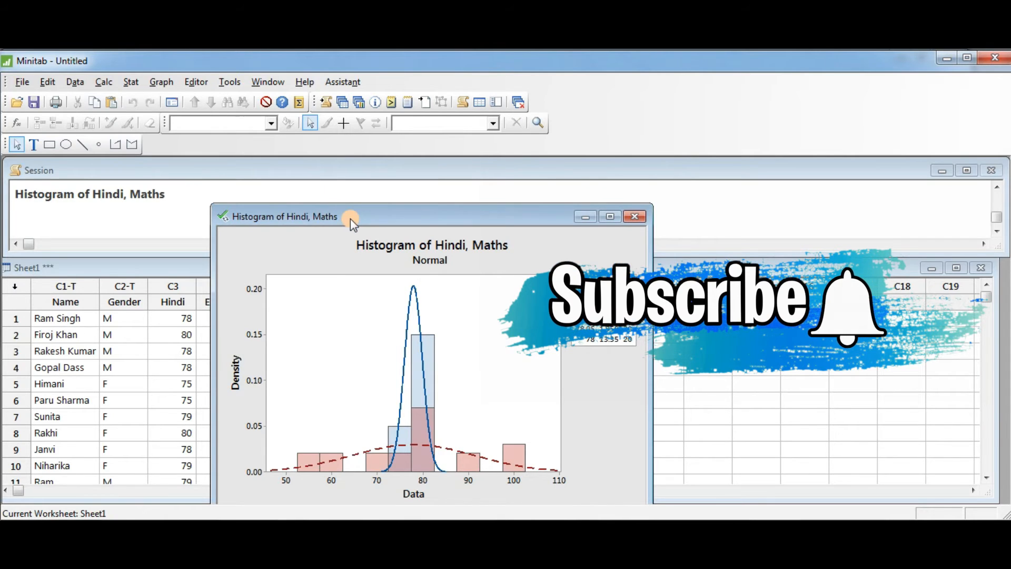
Reposition and slightly enlarge the histogram window to examine the fitted distribution curve for Hindi
{"action": "left_click_drag", "start_coordinate": [351, 217], "coordinate": [319, 159]}
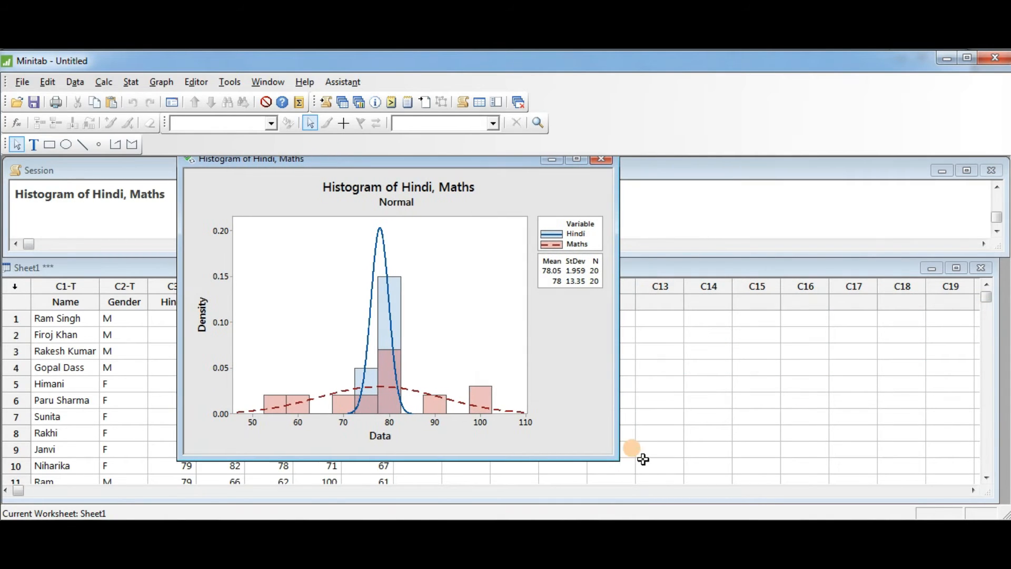
{"action": "left_click_drag", "start_coordinate": [618, 458], "coordinate": [632, 466]}
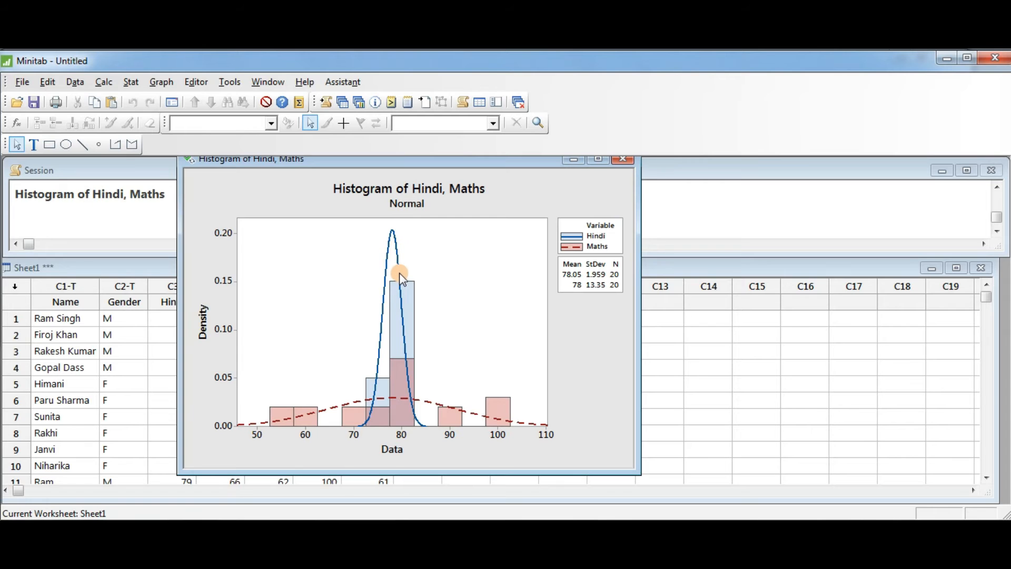
{"action": "mouse_move", "coordinate": [400, 273]}
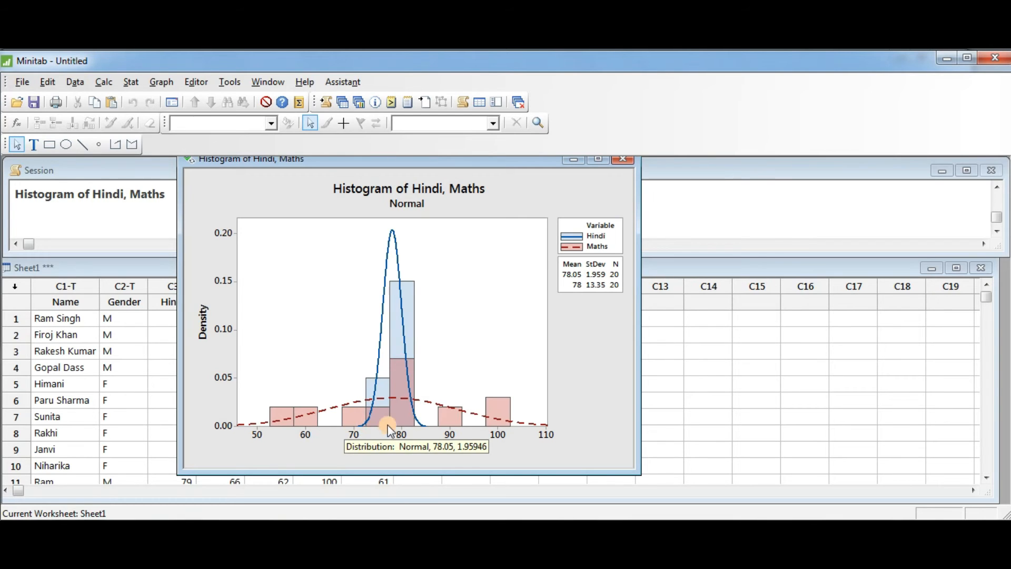
Compare the fitted Hindi and Maths curves on the histogram, and minimize the graph window
{"action": "mouse_move", "coordinate": [427, 424]}
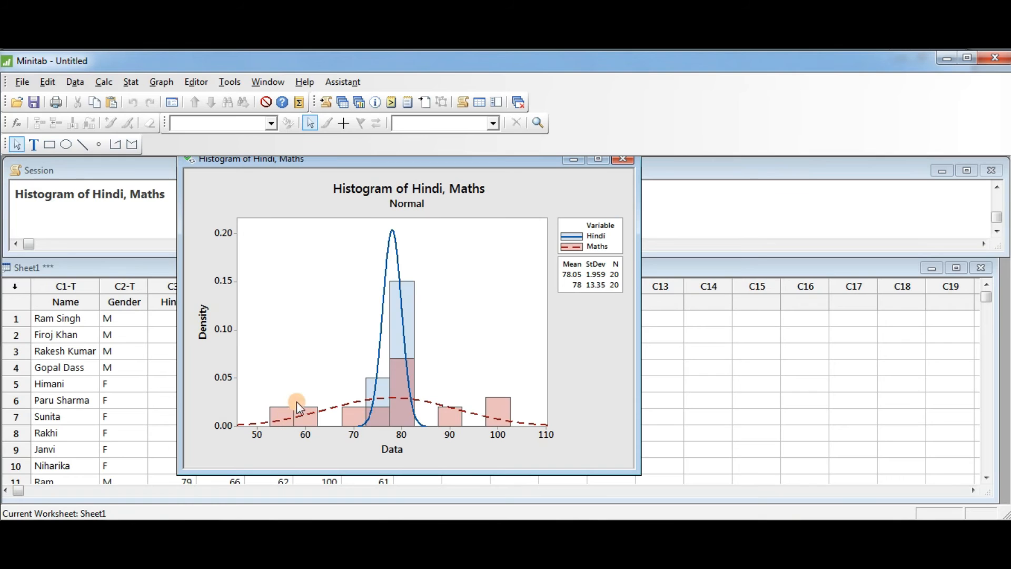
{"action": "left_click", "coordinate": [348, 177]}
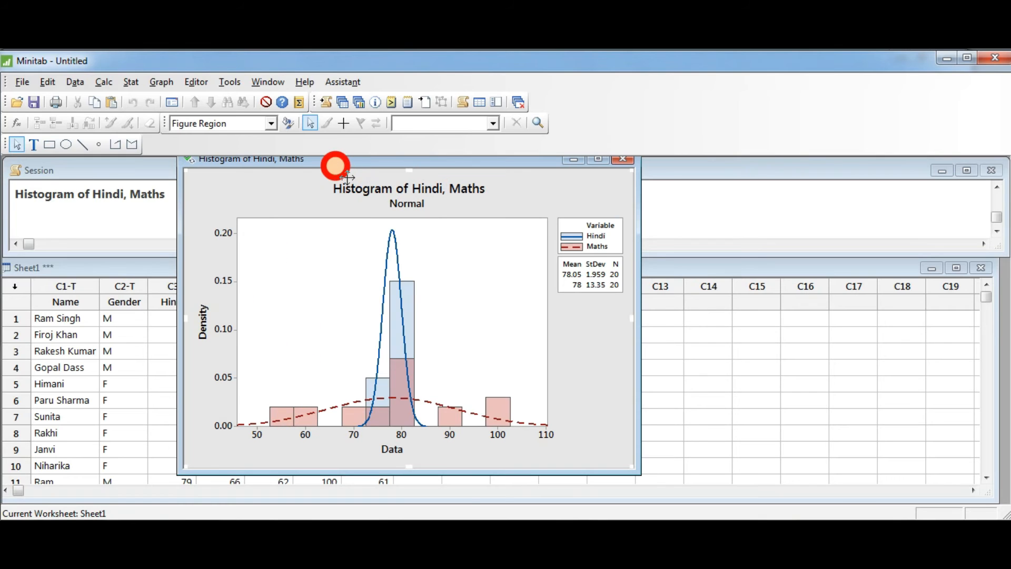
{"action": "left_click", "coordinate": [573, 160]}
Examine the Hindi and Maths descriptive statistics in the session output, highlighting the minimum and maximum of Maths
{"action": "left_click", "coordinate": [186, 214]}
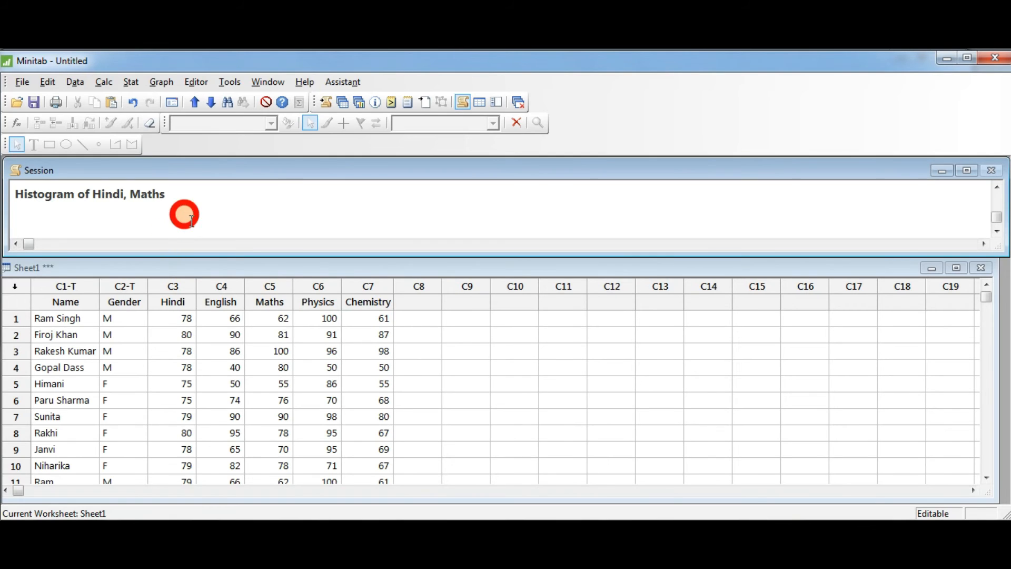
{"action": "key", "text": "ctrl+a"}
{"action": "key", "text": "Delete"}
{"action": "scroll", "coordinate": [202, 223], "scroll_direction": "down", "scroll_amount": 4}
{"action": "scroll", "coordinate": [202, 223], "scroll_direction": "up", "scroll_amount": 3}
{"action": "scroll", "coordinate": [201, 223], "scroll_direction": "down", "scroll_amount": 1}
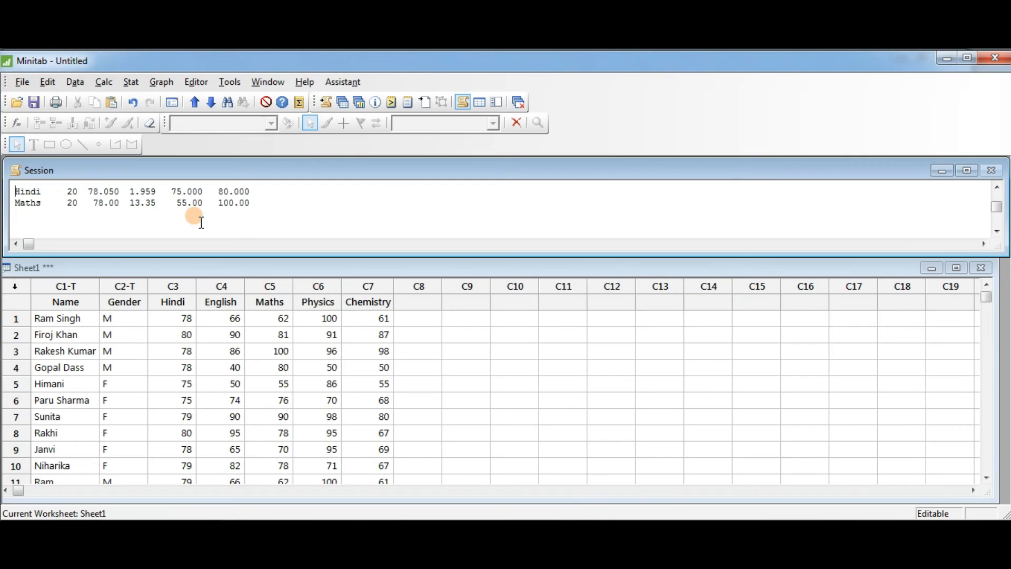
{"action": "left_click", "coordinate": [181, 201]}
{"action": "mouse_move", "coordinate": [181, 201]}
{"action": "left_mouse_down"}
{"action": "mouse_move", "coordinate": [286, 204]}
{"action": "mouse_move", "coordinate": [182, 205]}
{"action": "left_mouse_up"}
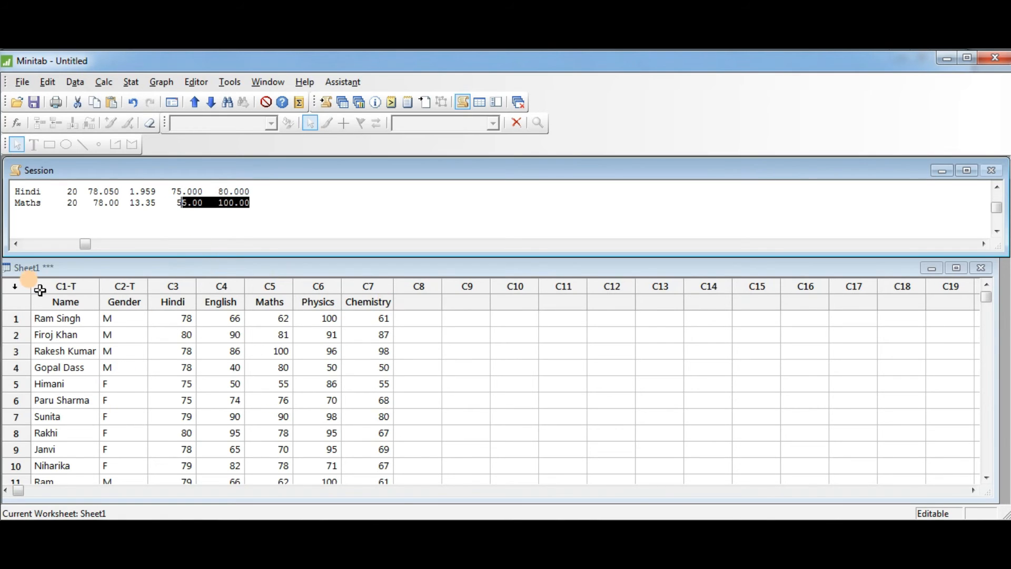
{"action": "left_click", "coordinate": [291, 207]}
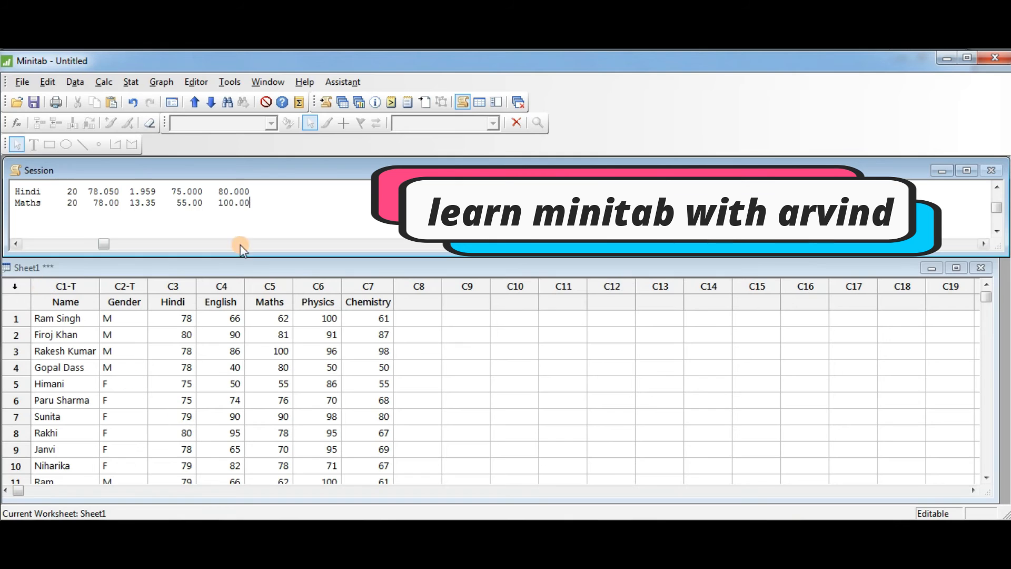
Generate another With Fit and Groups histogram of Hindi and Maths, with the graph variables forming the groups and no categorical variable
{"action": "left_click", "coordinate": [164, 82]}
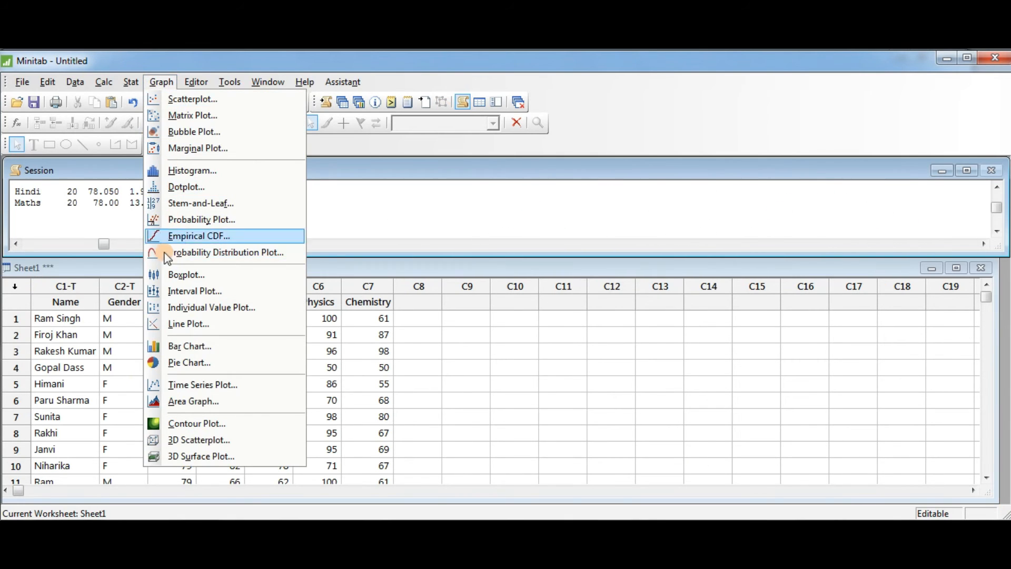
{"action": "left_click", "coordinate": [182, 170]}
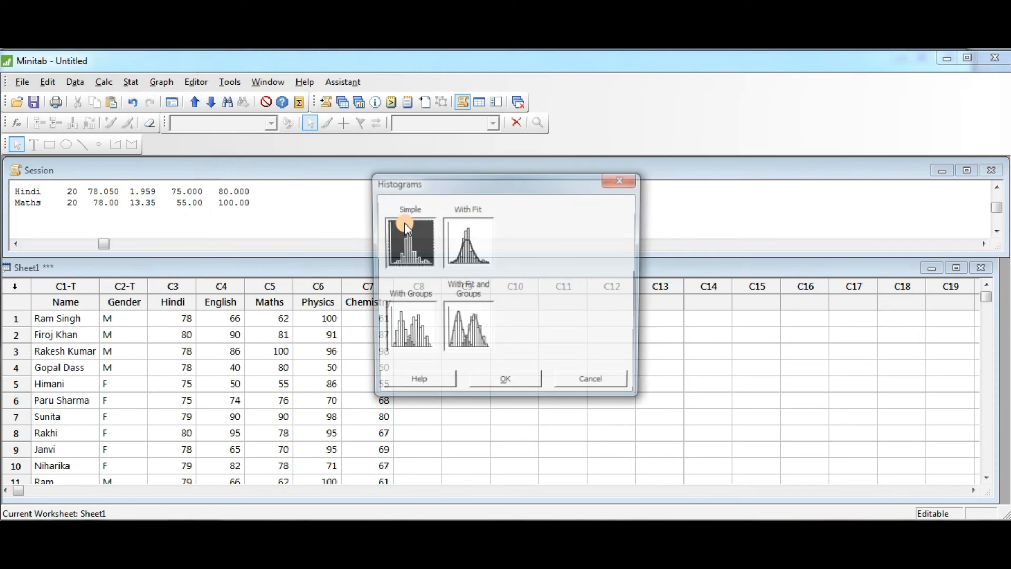
{"action": "left_click", "coordinate": [464, 342]}
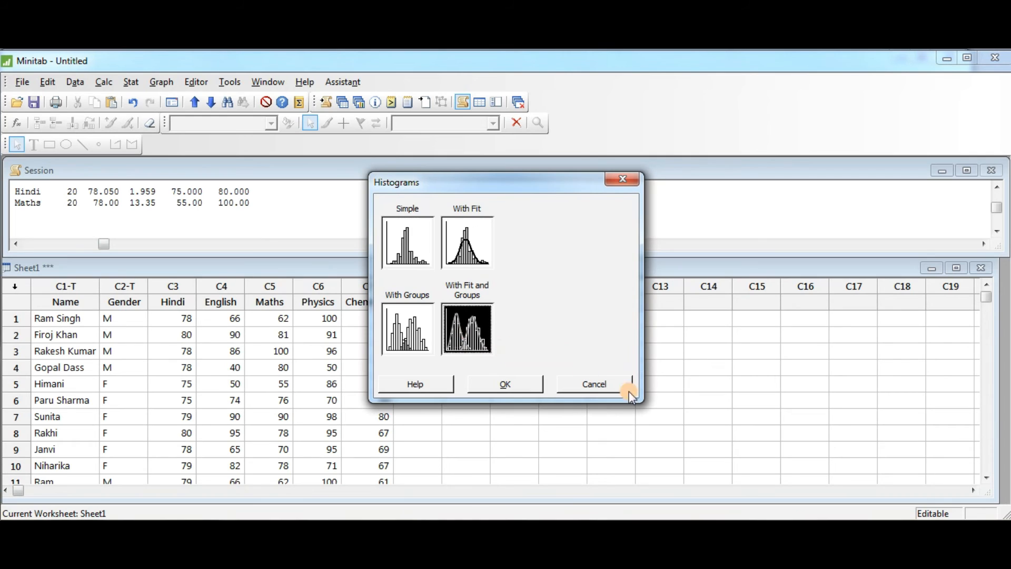
{"action": "left_click", "coordinate": [525, 384]}
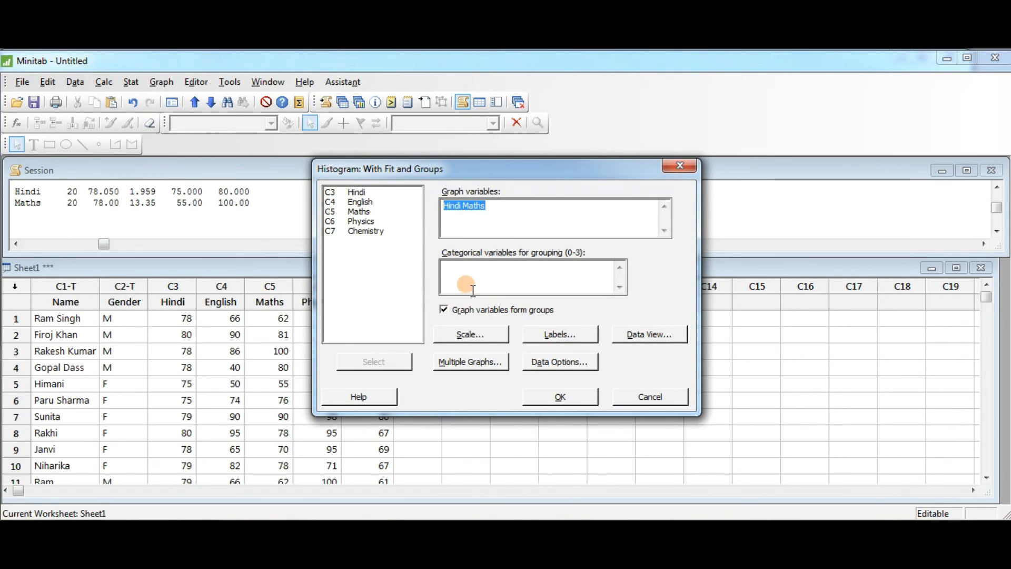
{"action": "left_click", "coordinate": [482, 269]}
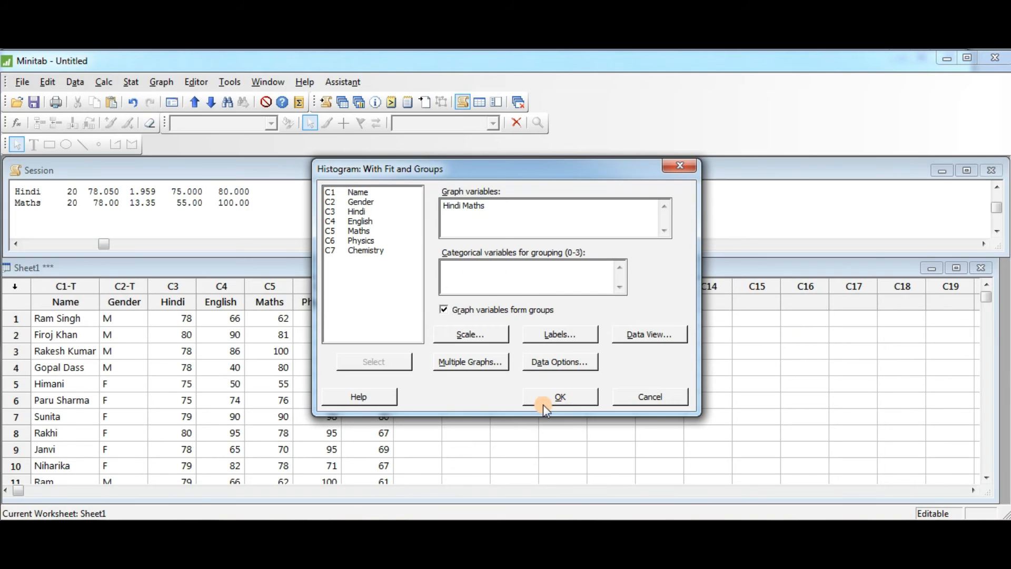
{"action": "left_click", "coordinate": [558, 399]}
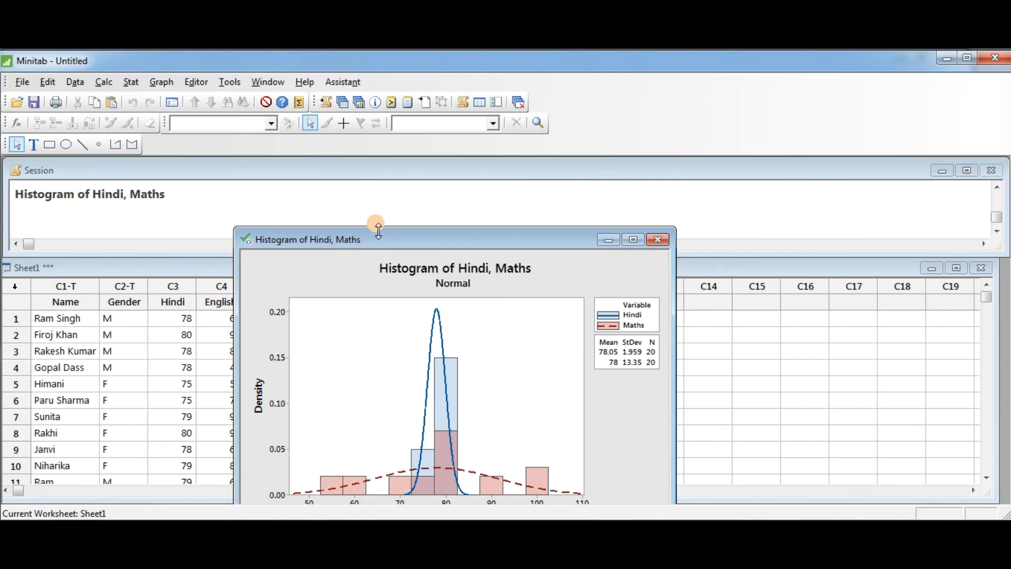
Reposition the new histogram window so the whole graph and its legend can be examined
{"action": "left_click_drag", "start_coordinate": [386, 243], "coordinate": [368, 165]}
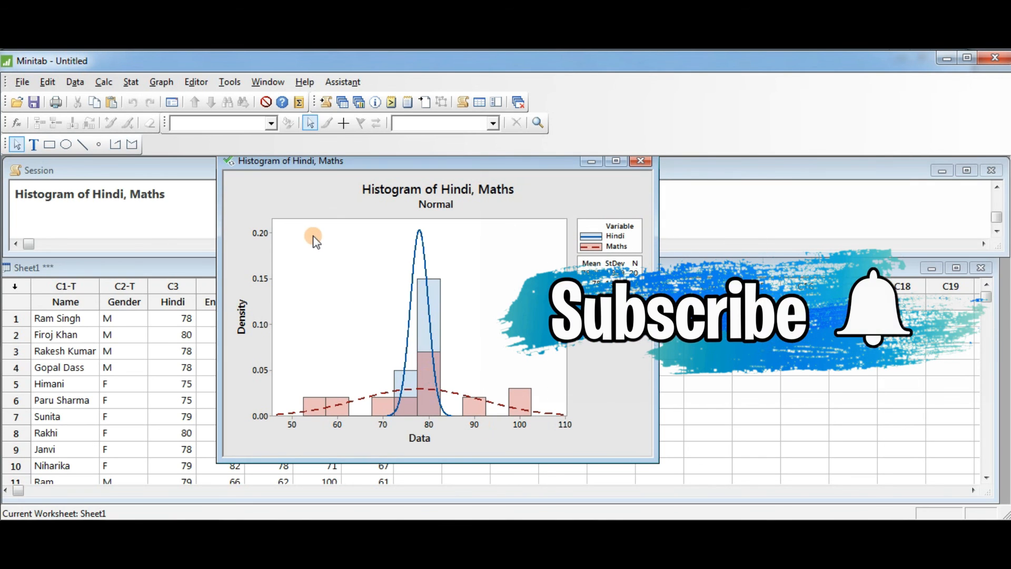
{"action": "left_click", "coordinate": [357, 165]}
{"action": "left_click_drag", "start_coordinate": [357, 165], "coordinate": [324, 198]}
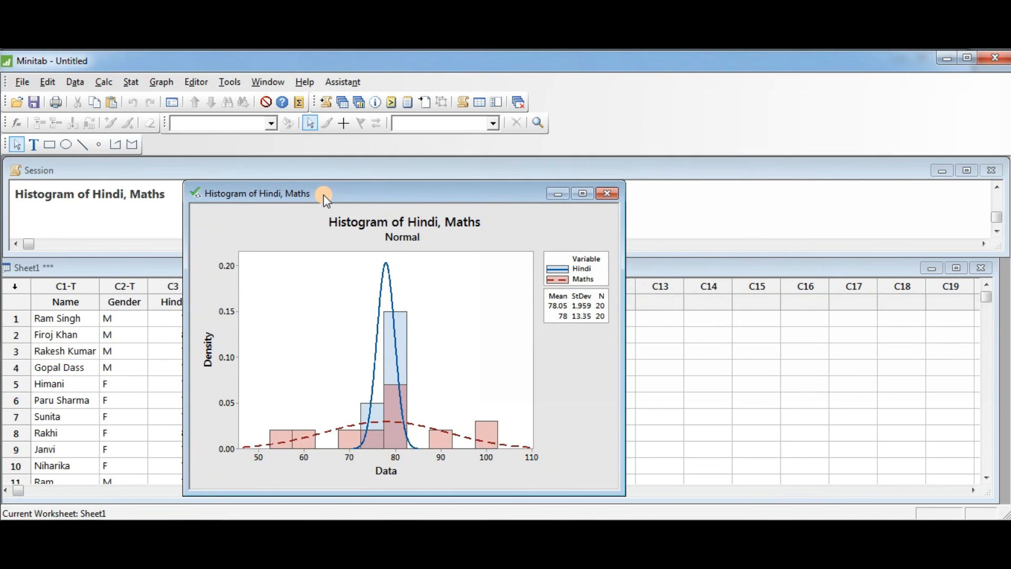